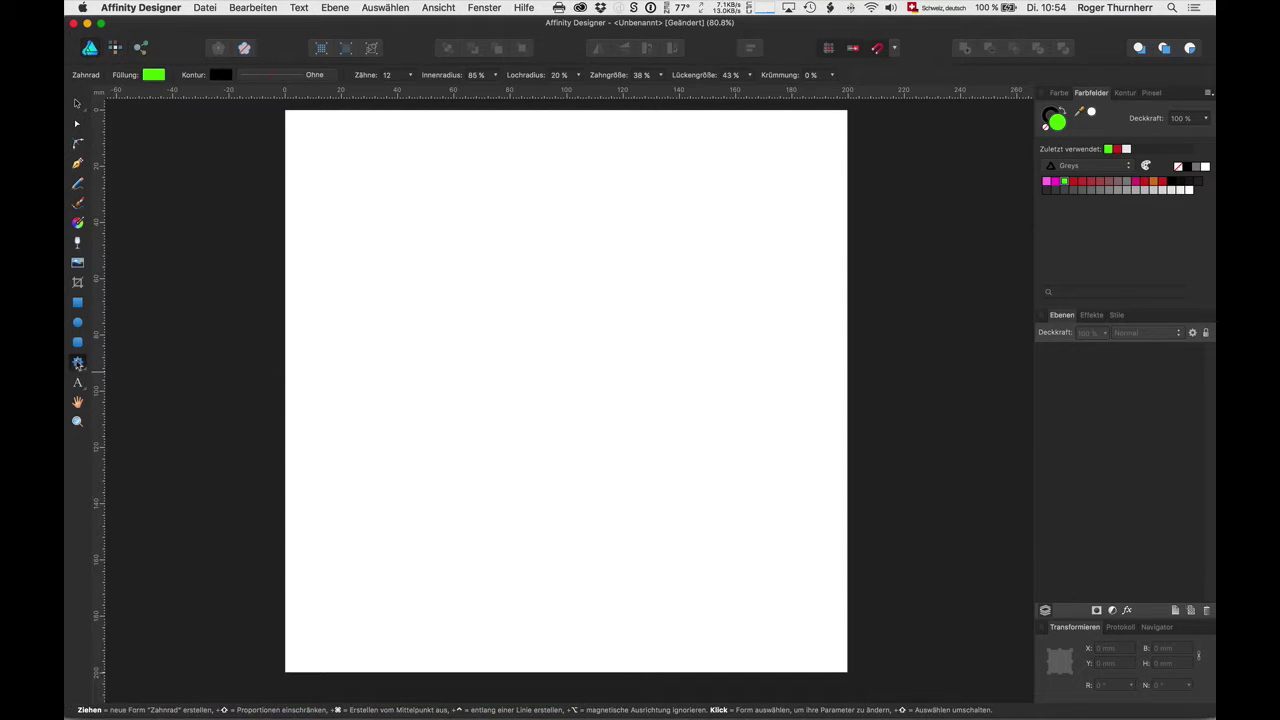
Step: Draw a green gear shape on the page with the Cog (Zahnrad) tool
left_click(78, 364)
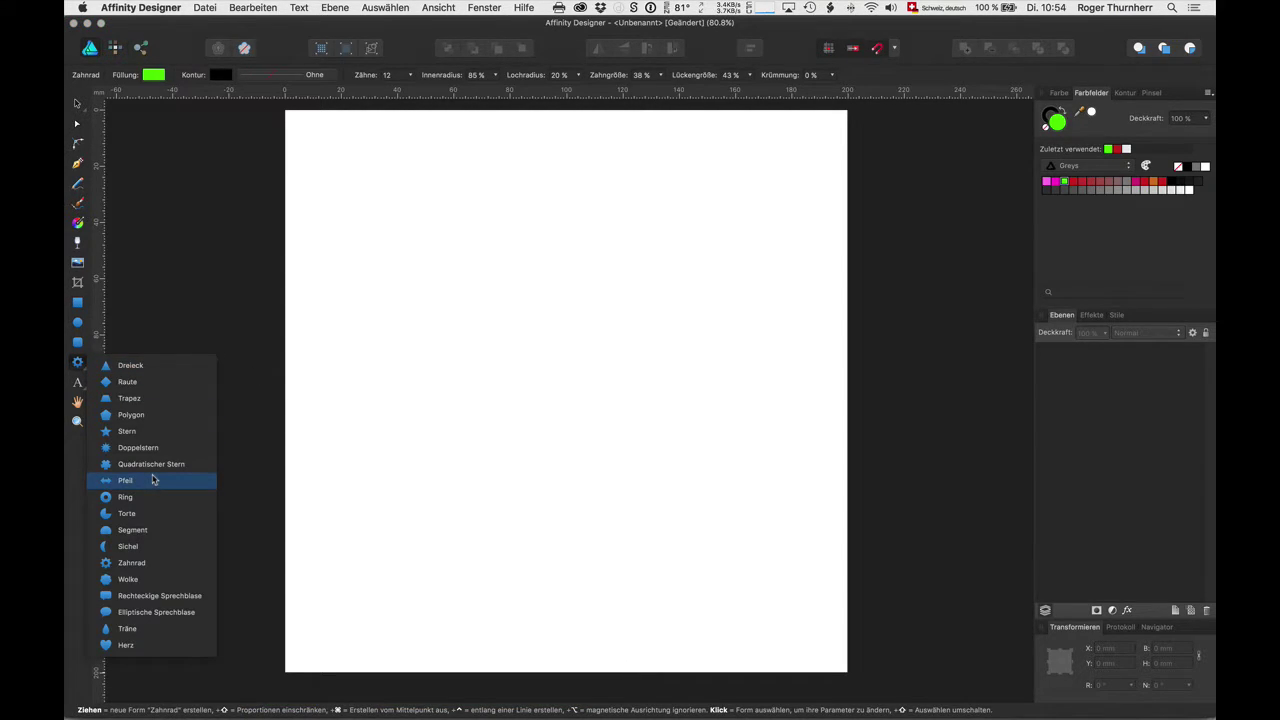
left_click(131, 562)
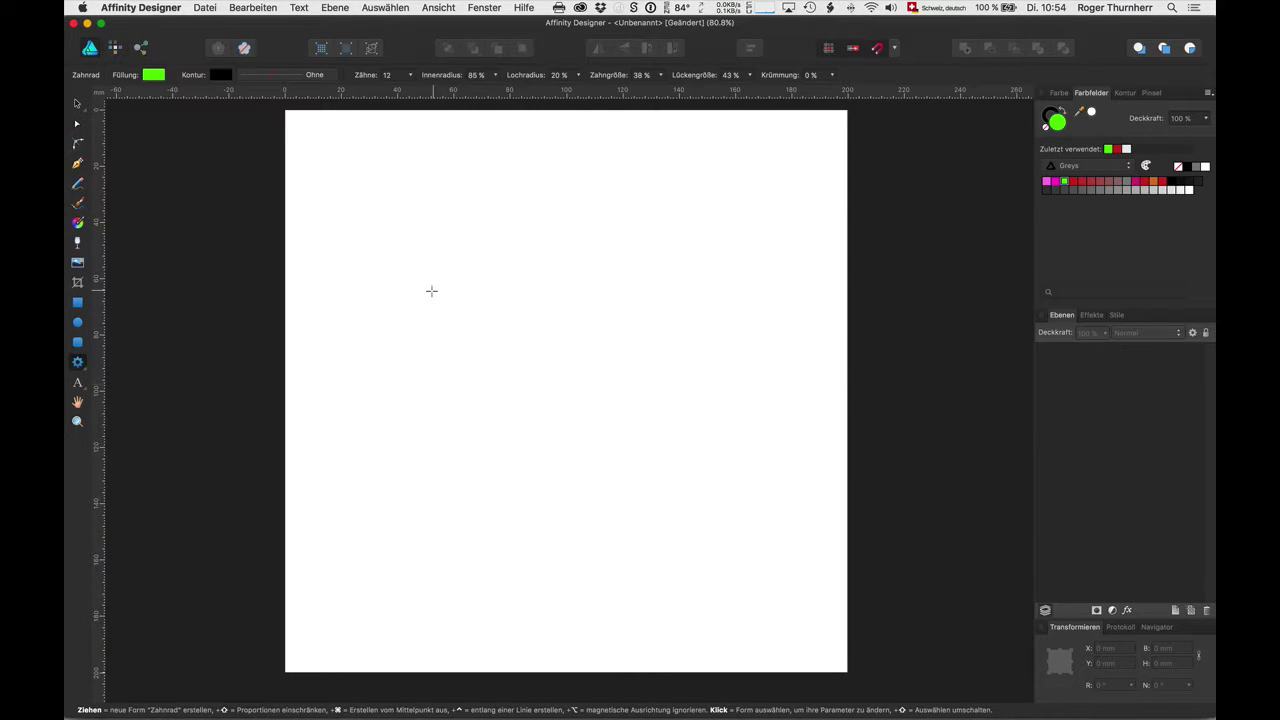
left_click_drag(445, 304, 743, 560)
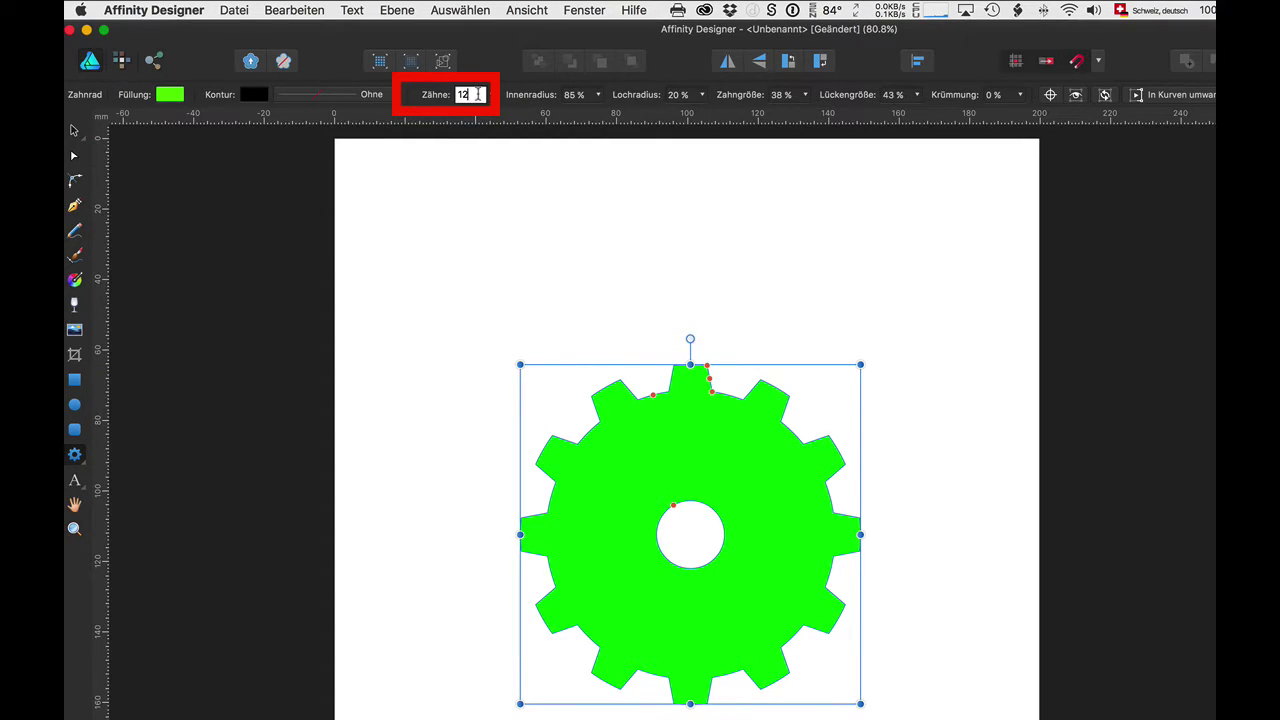
Step: Set the gear to 18 teeth and widen its hole radius to 55%
key("Up")
key("Up")
key("Up")
key("Up")
key("Up")
key("Up")
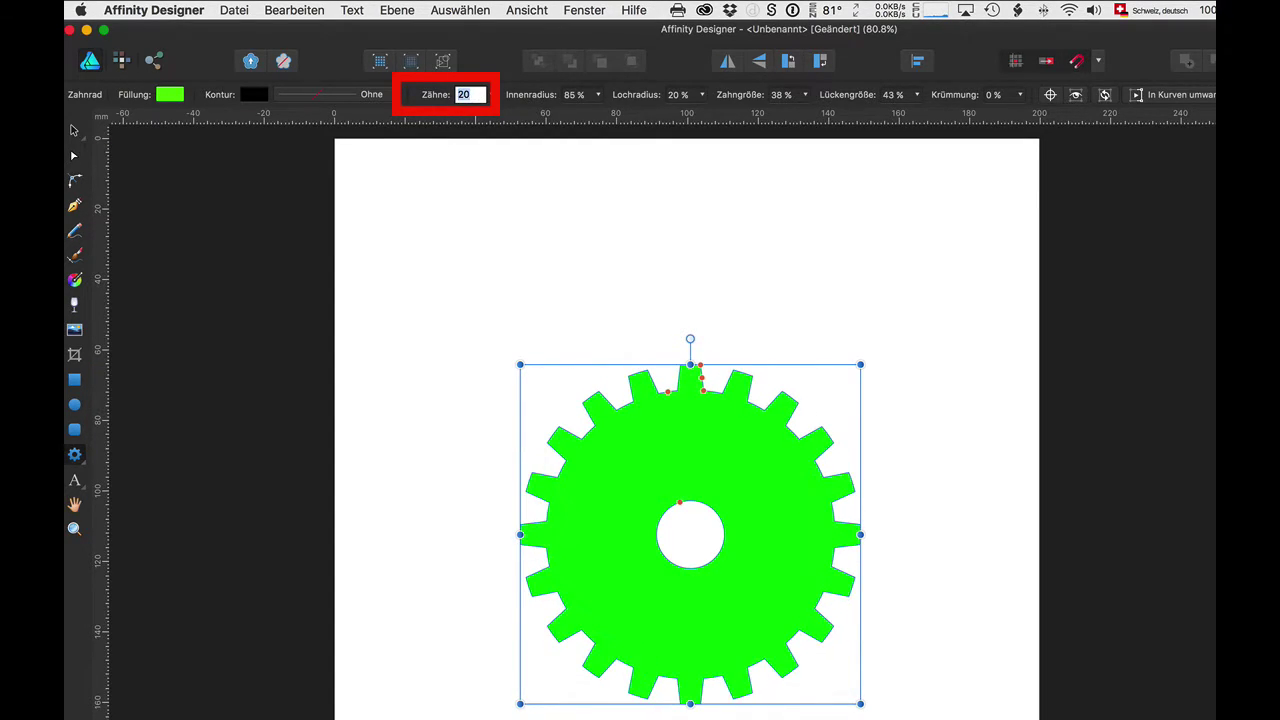
key("Up")
key("Up")
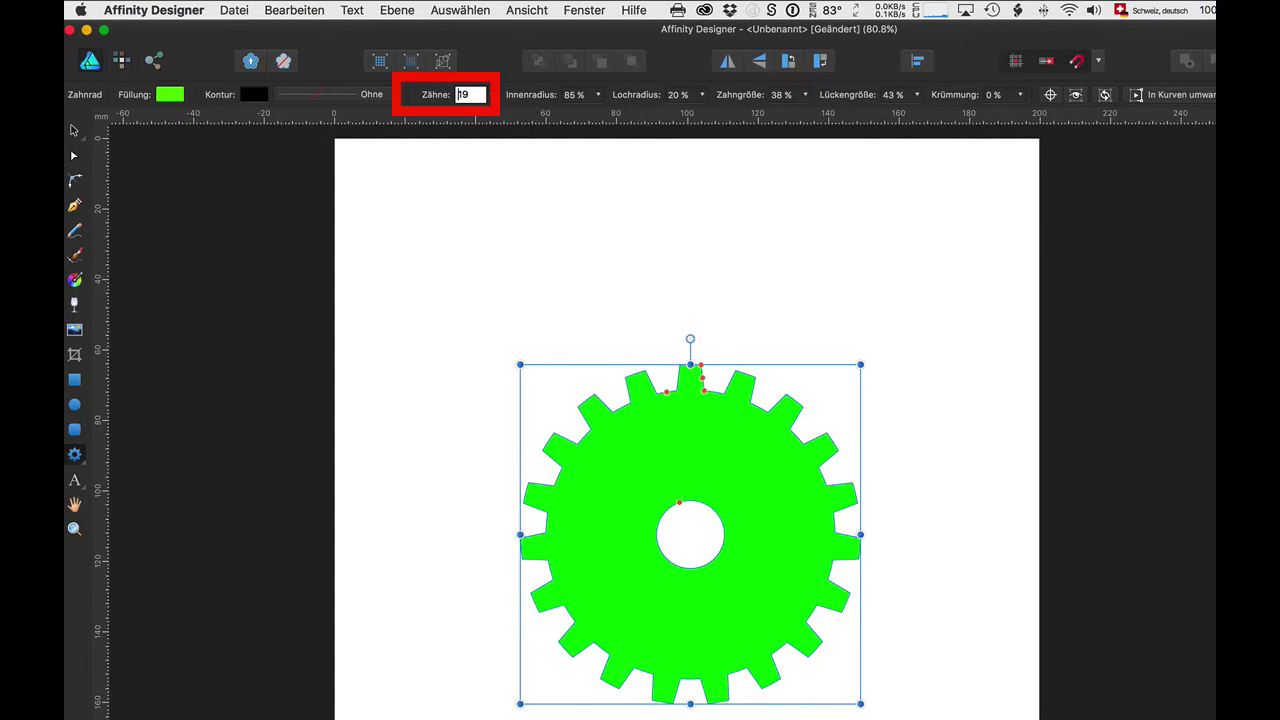
key("Up")
key("Down")
key("Down")
key("Down")
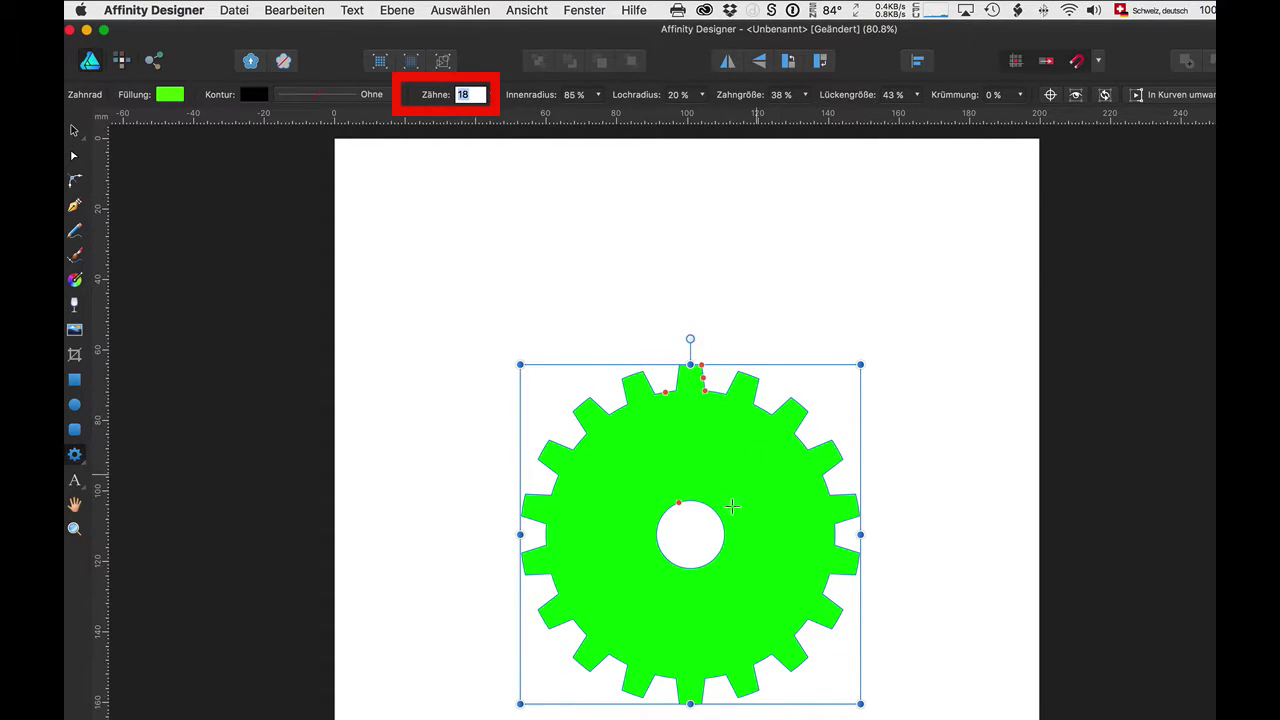
left_click_drag(679, 506, 654, 450)
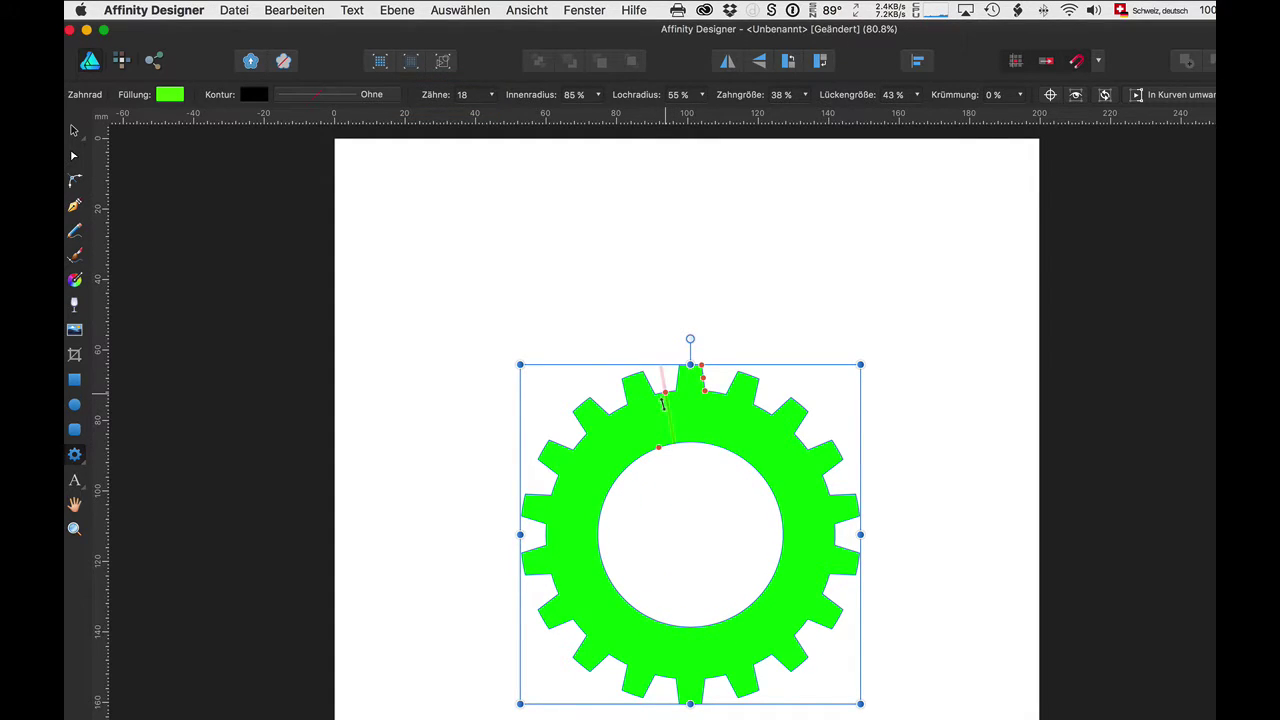
Step: Set the gear's inner radius to 86%, tooth size to 100% and hole radius to 27%
mouse_move(662, 403)
left_mouse_down()
mouse_move(708, 400)
mouse_move(707, 381)
left_mouse_up()
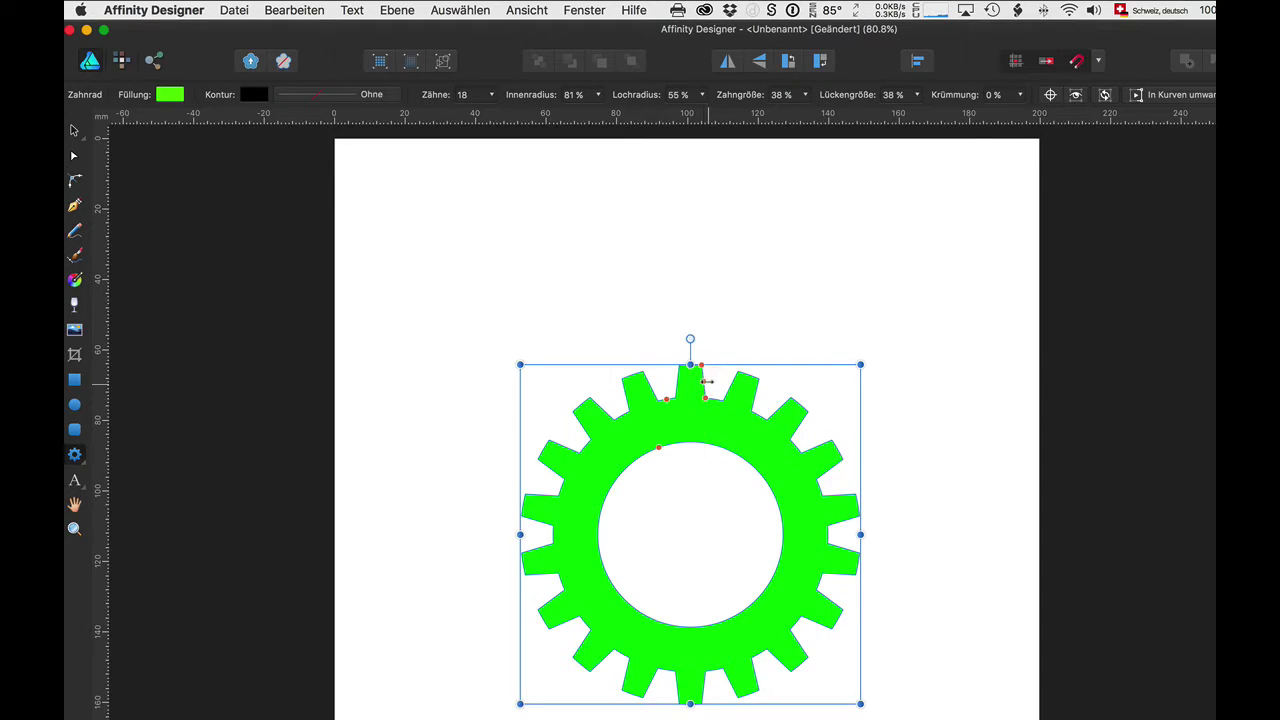
mouse_move(697, 382)
left_mouse_down()
mouse_move(711, 381)
mouse_move(701, 367)
mouse_move(716, 451)
mouse_move(643, 405)
mouse_move(661, 392)
mouse_move(686, 487)
left_mouse_up()
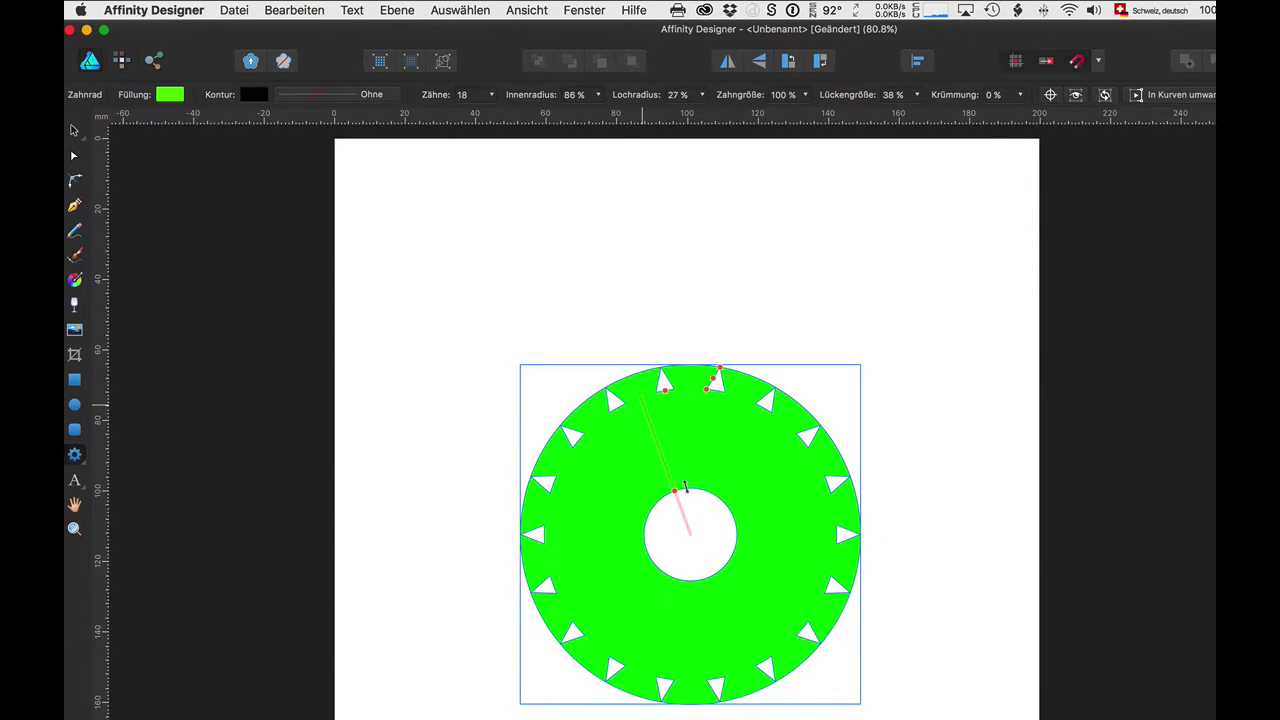
Step: Make a 9-tooth ring: curvature -100%, hole 75%, inner radius 80%, tooth 60%, gap 50%
mouse_move(716, 384)
left_mouse_down()
mouse_move(714, 410)
mouse_move(674, 444)
left_mouse_up()
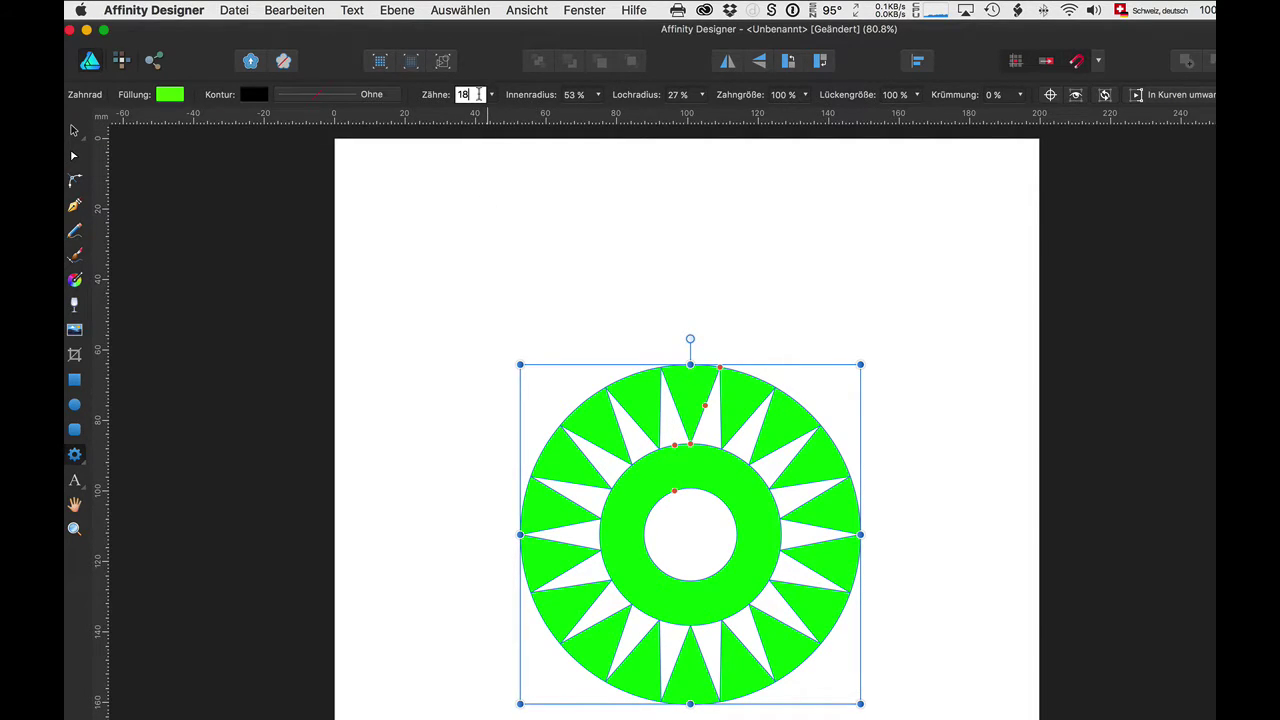
key("Down")
key("Down")
key("Down")
key("Down")
key("Down")
key("Down")
key("Down")
key("Down")
key("Down")
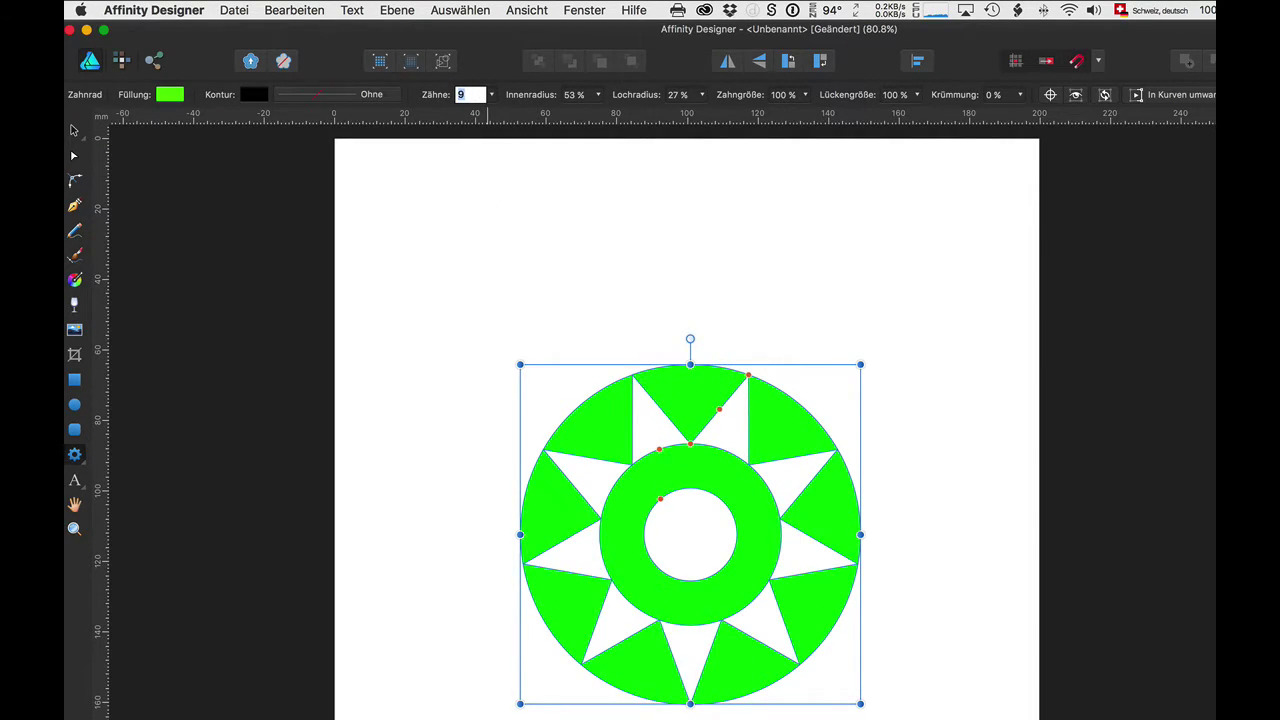
mouse_move(719, 410)
left_mouse_down()
mouse_move(697, 397)
mouse_move(688, 450)
mouse_move(641, 400)
left_mouse_up()
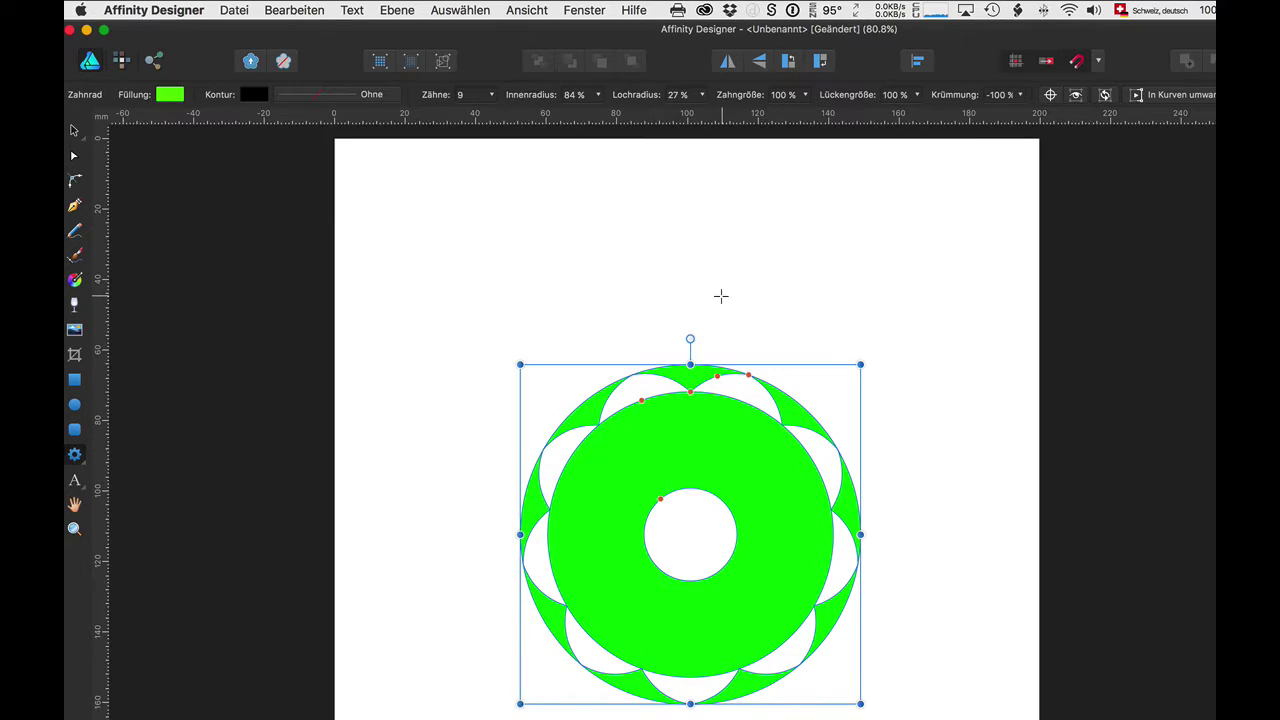
mouse_move(660, 499)
left_mouse_down()
mouse_move(593, 419)
mouse_move(606, 438)
mouse_move(643, 407)
left_mouse_up()
mouse_move(712, 380)
left_mouse_down()
mouse_move(700, 400)
mouse_move(712, 322)
left_mouse_up()
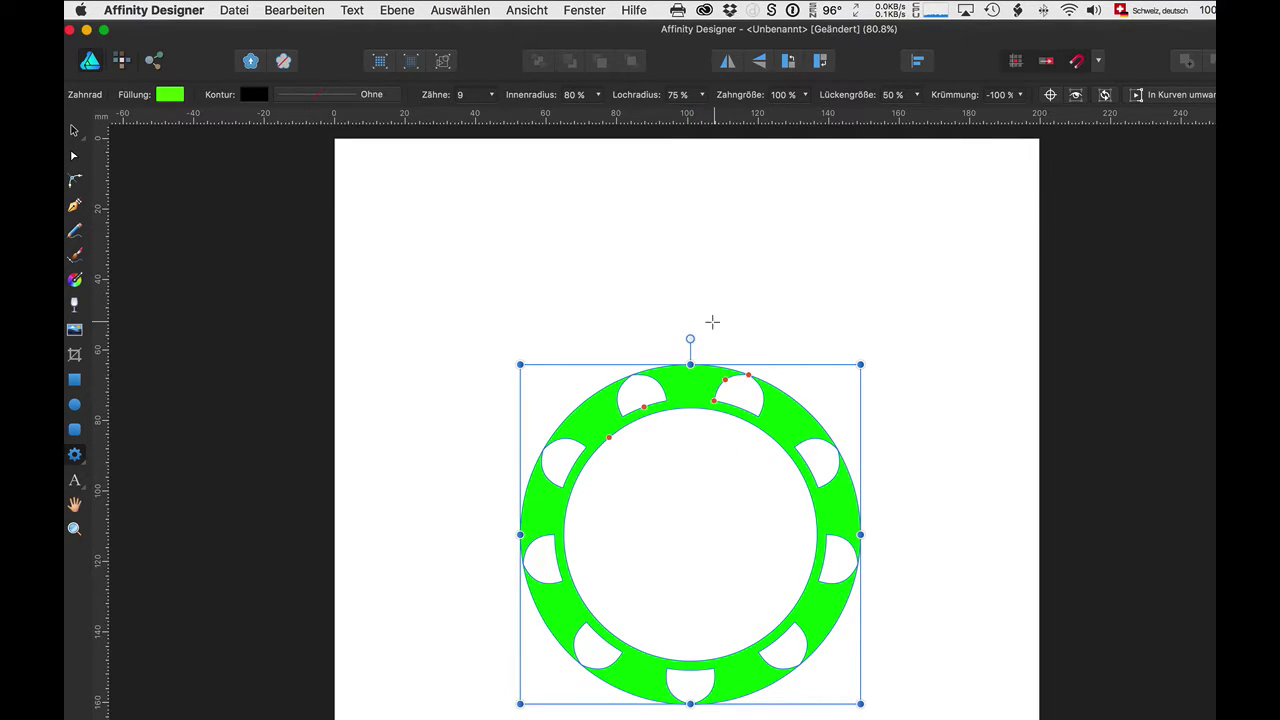
left_click_drag(748, 377, 770, 454)
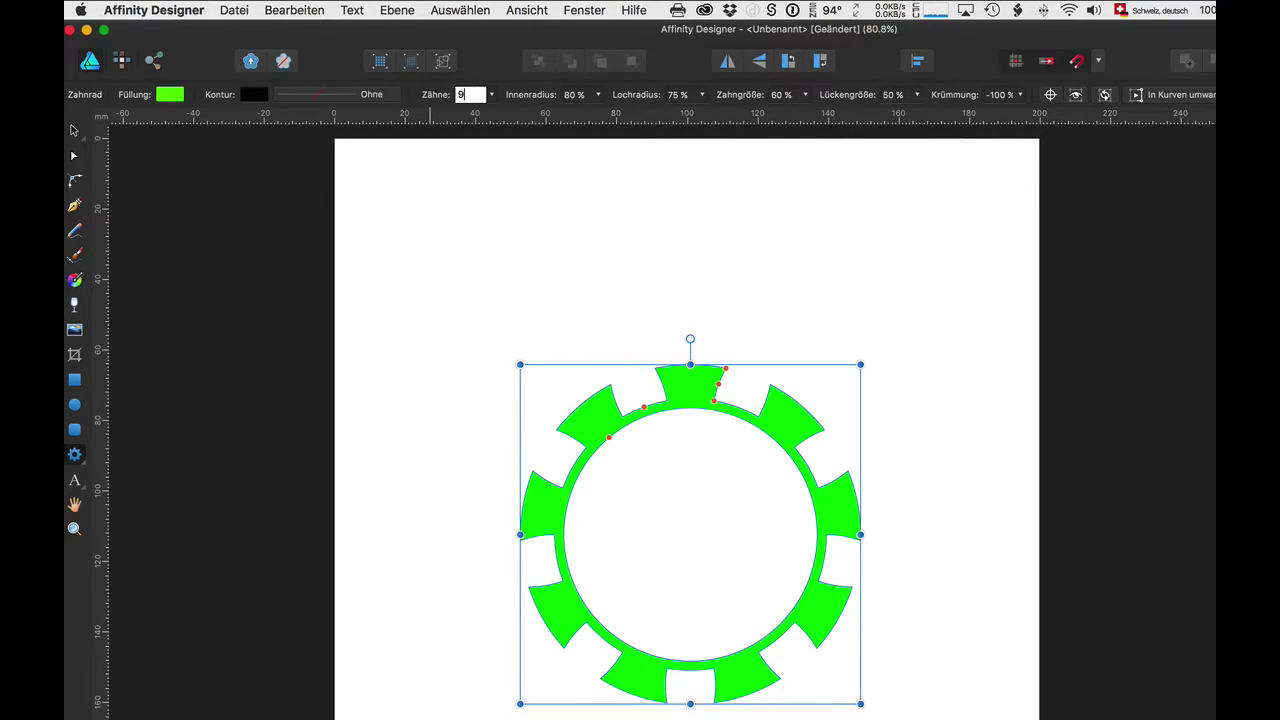
Step: Reduce the ring to 3 curved blade teeth and thicken it around a smaller hole
key("Down")
key("Down")
key("Down")
key("Down")
key("Down")
key("Down")
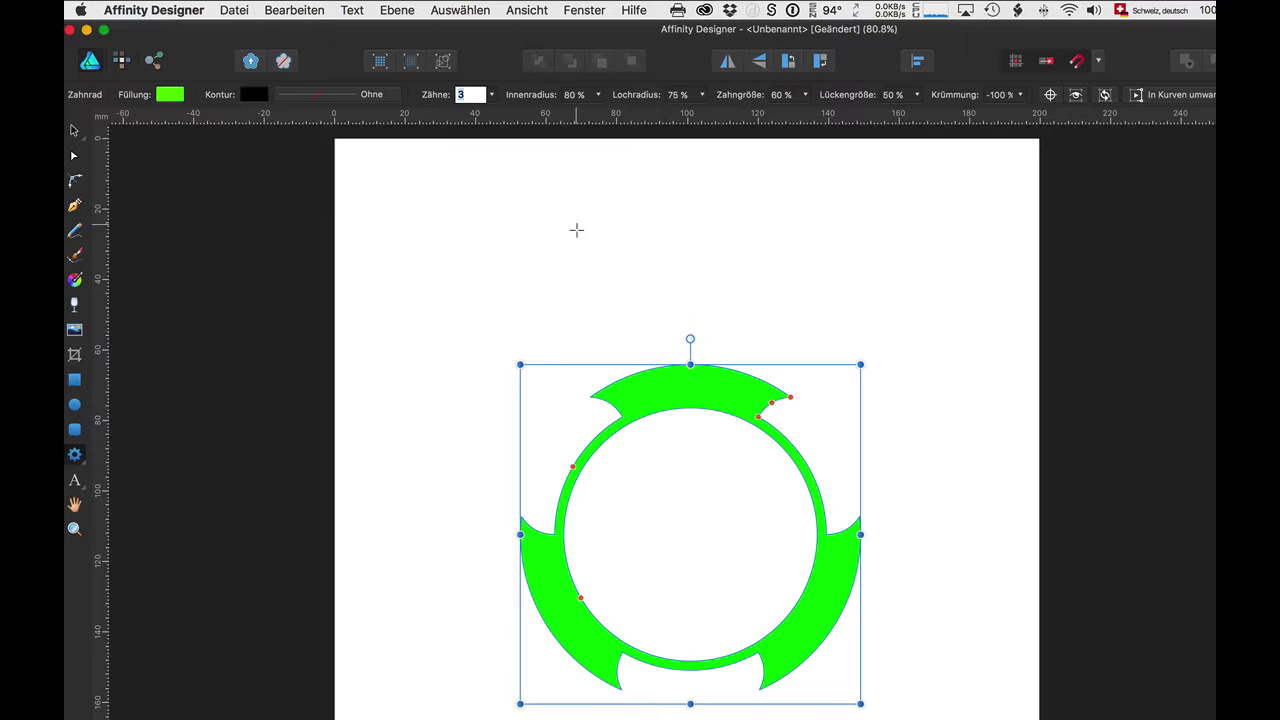
mouse_move(757, 418)
left_mouse_down()
mouse_move(821, 461)
mouse_move(715, 386)
left_mouse_up()
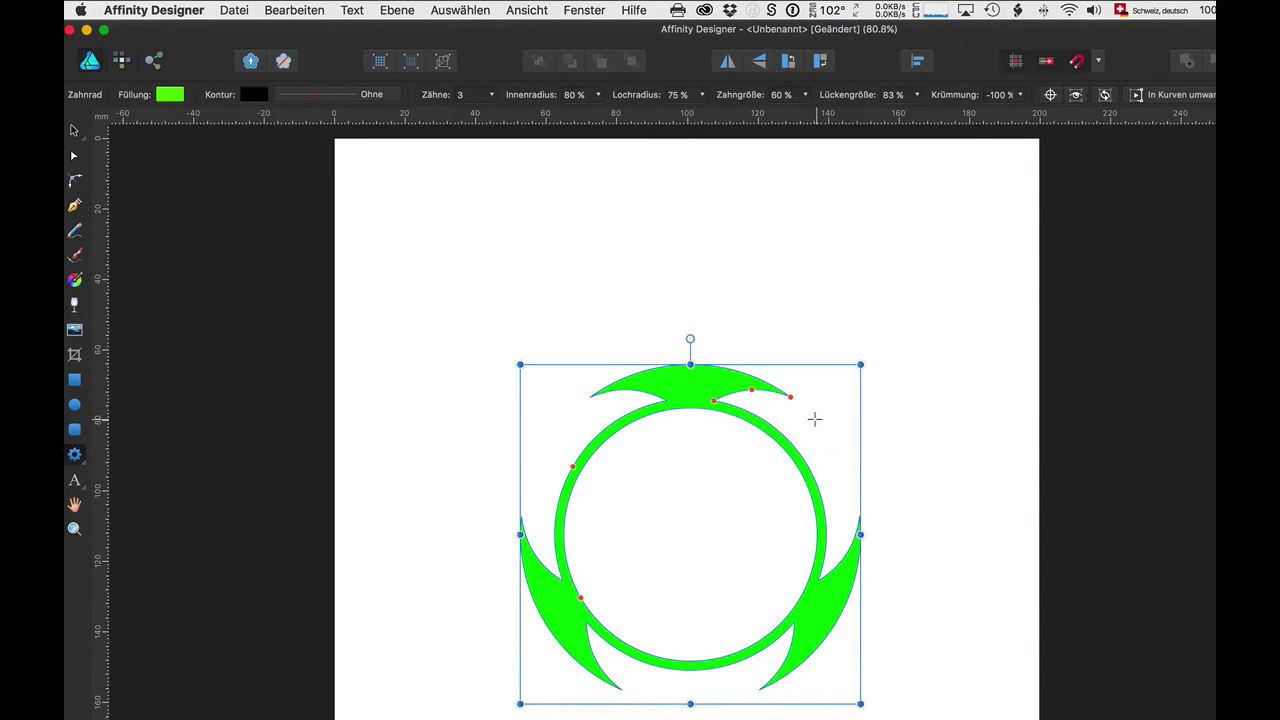
left_click_drag(572, 466, 567, 464)
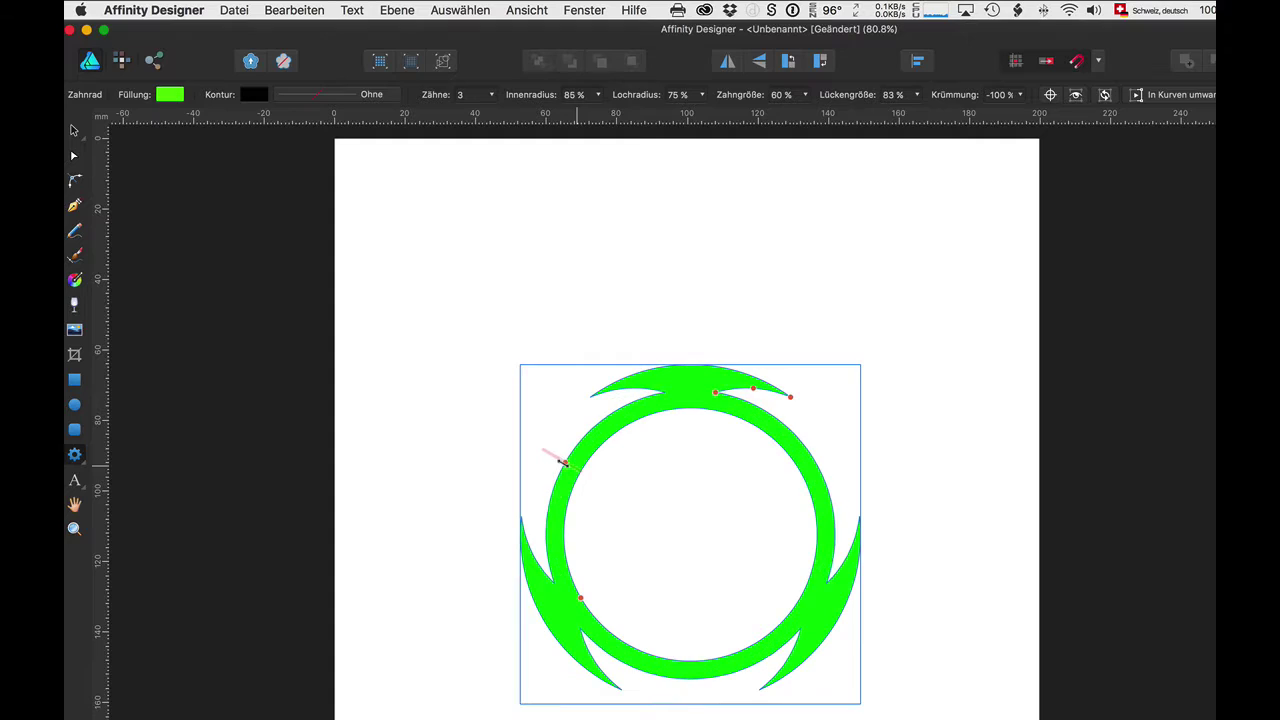
left_click_drag(580, 596, 606, 582)
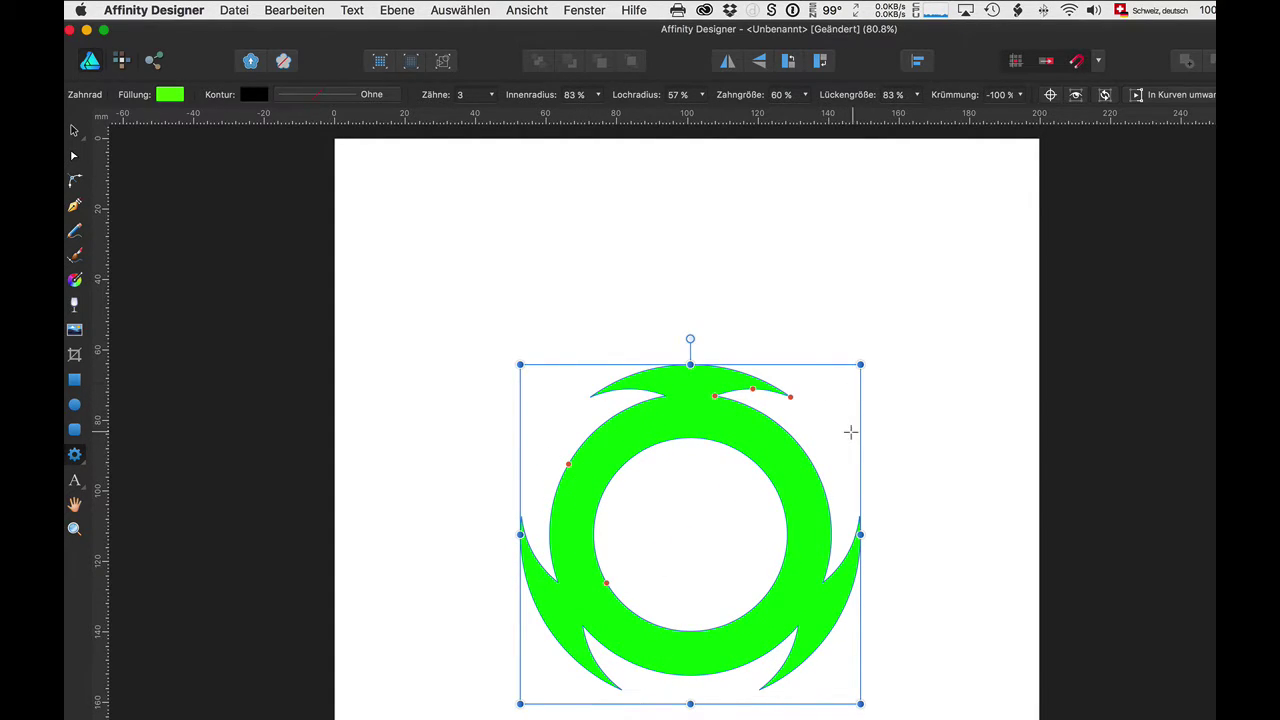
Step: Rotate the gear to 270° and set gap 92%, inner radius 70%, hole radius 36%
left_click_drag(689, 339, 920, 519)
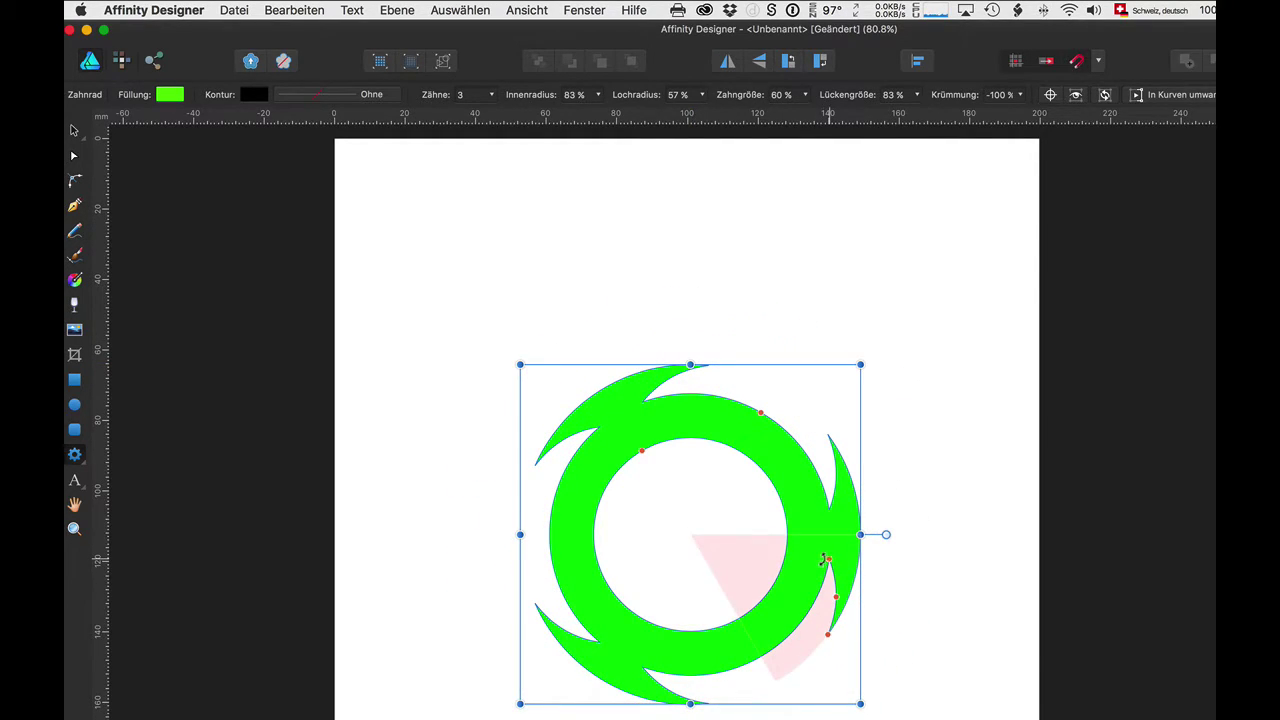
left_click_drag(824, 559, 810, 589)
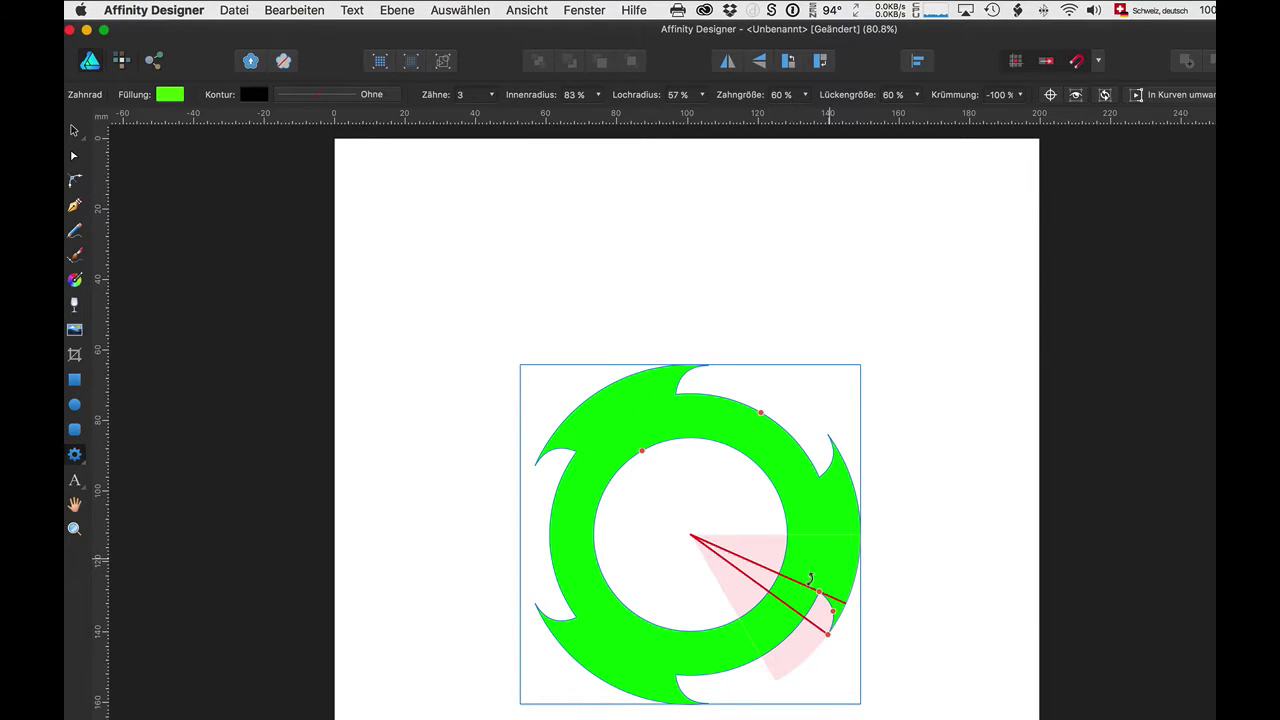
left_click_drag(810, 578, 828, 546)
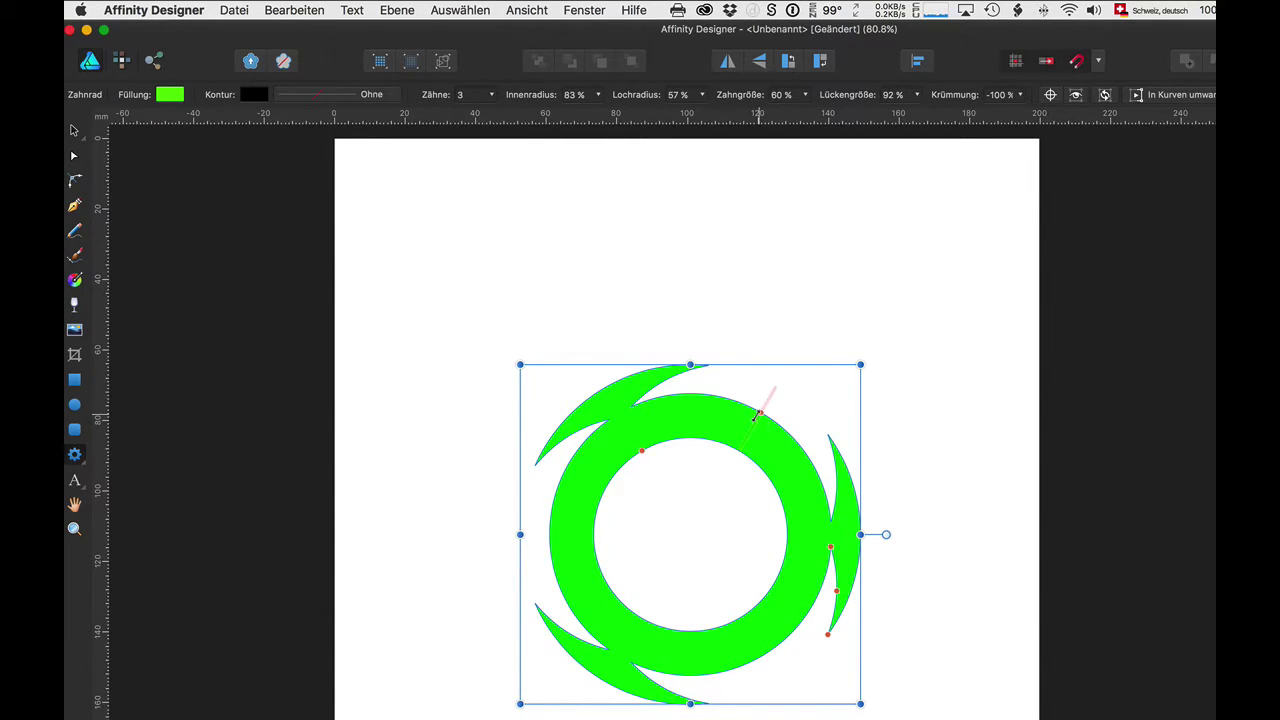
left_click_drag(759, 409, 749, 432)
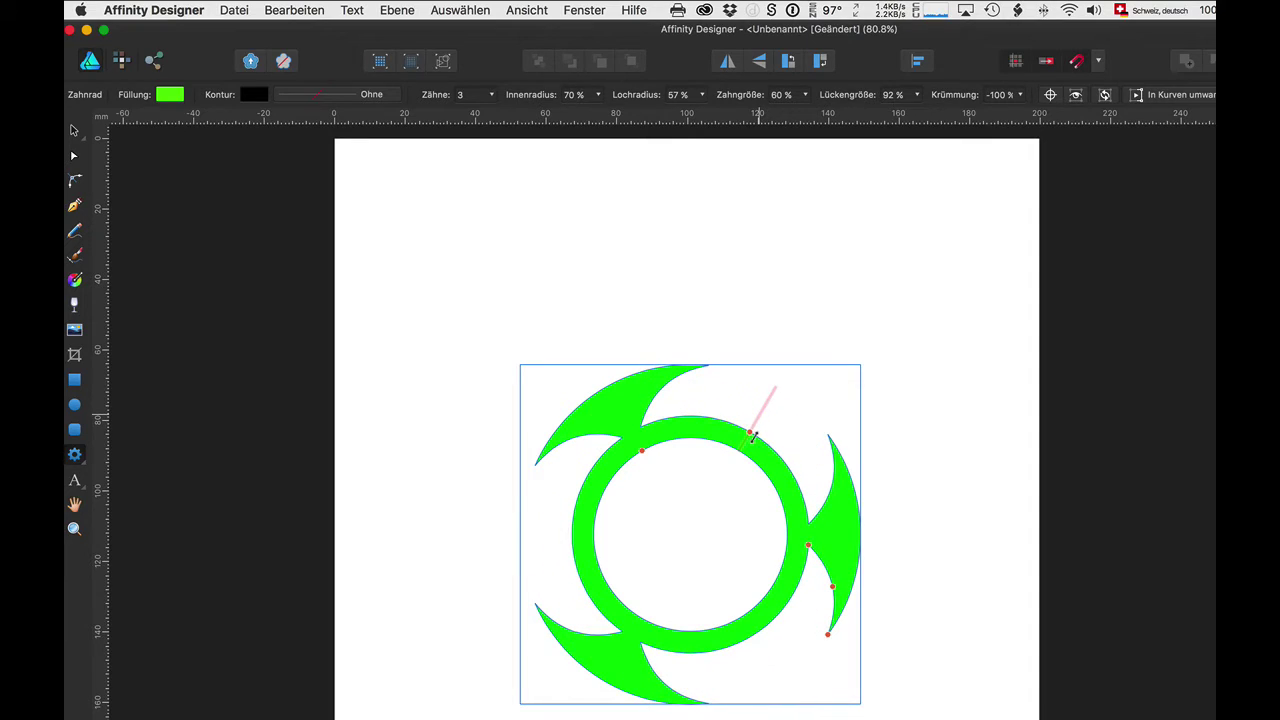
left_click_drag(644, 456, 659, 481)
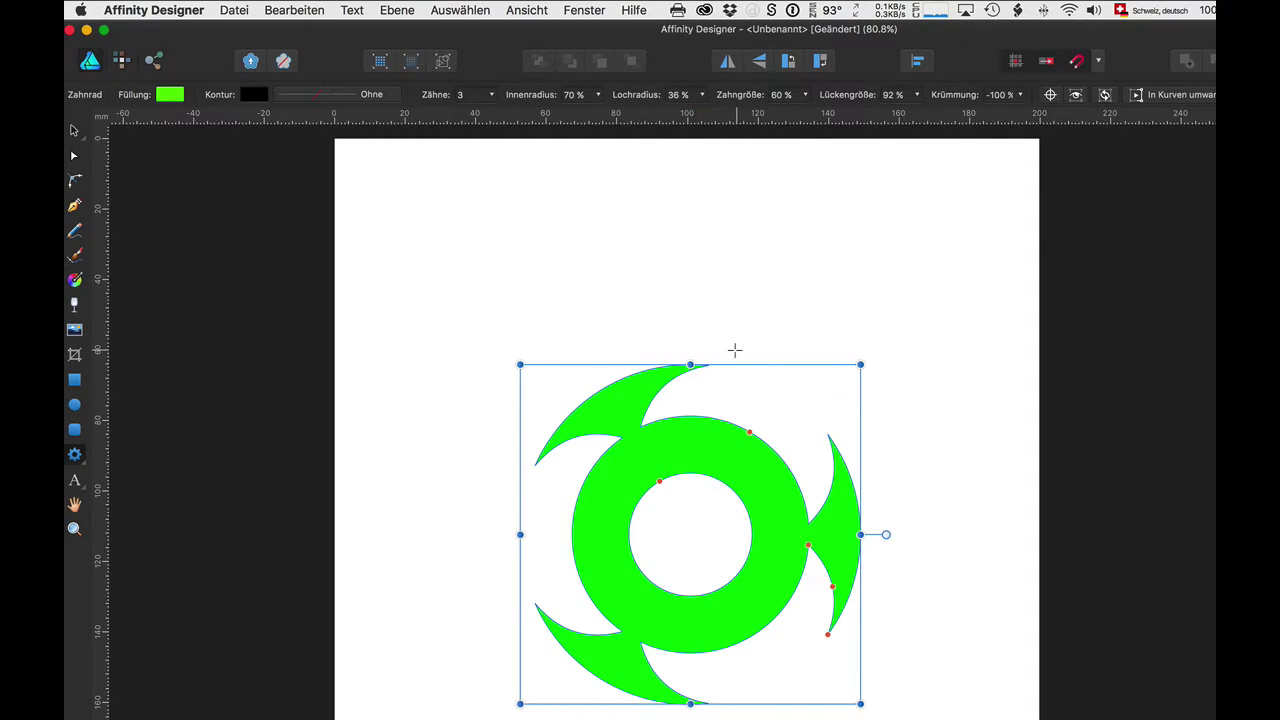
Step: Convert the gear into an editable curve path
scroll(503, 432, "left", 1)
scroll(727, 137, "left", 1)
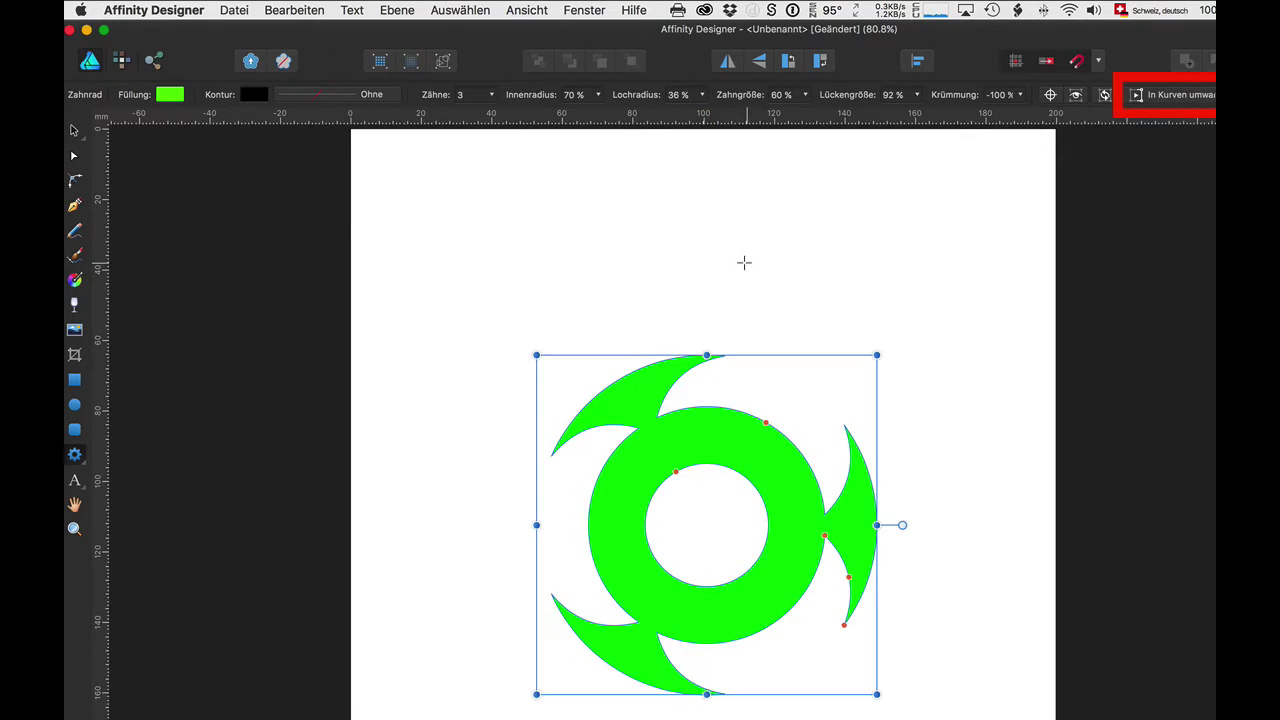
left_click(1138, 95)
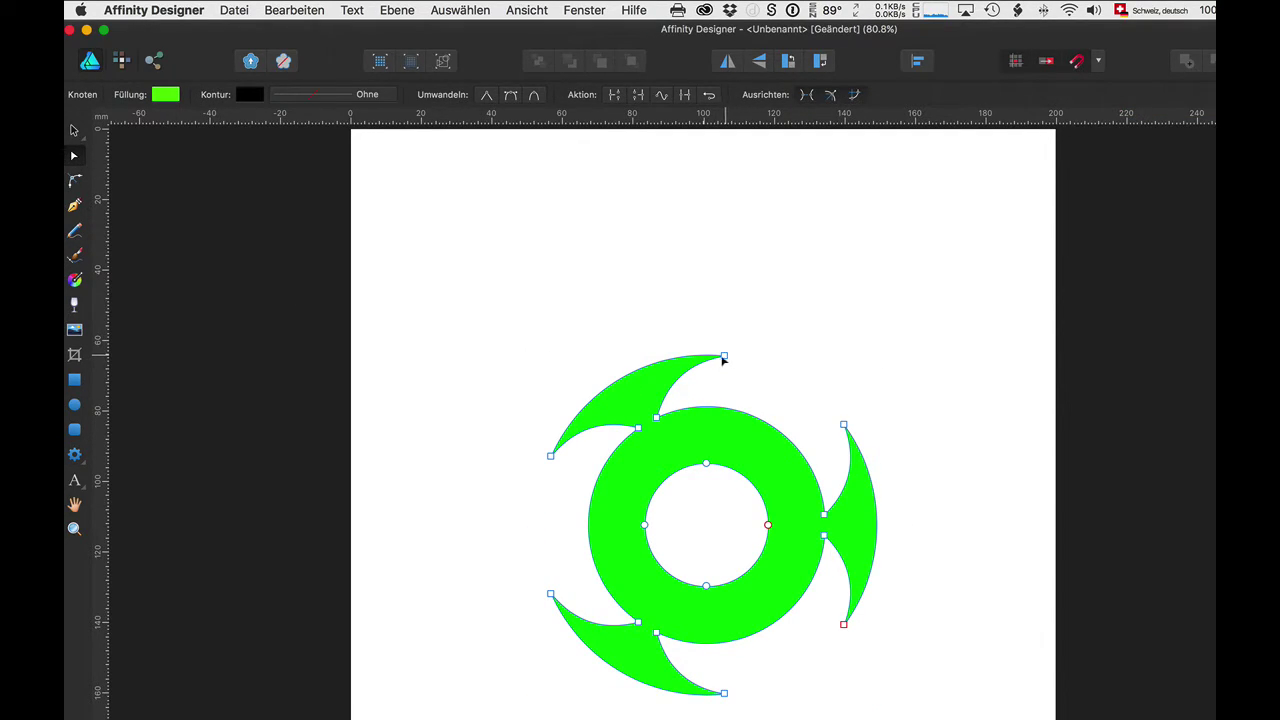
Step: Drag the three blade tip nodes outward into long sweeping spikes
left_click_drag(724, 357, 797, 356)
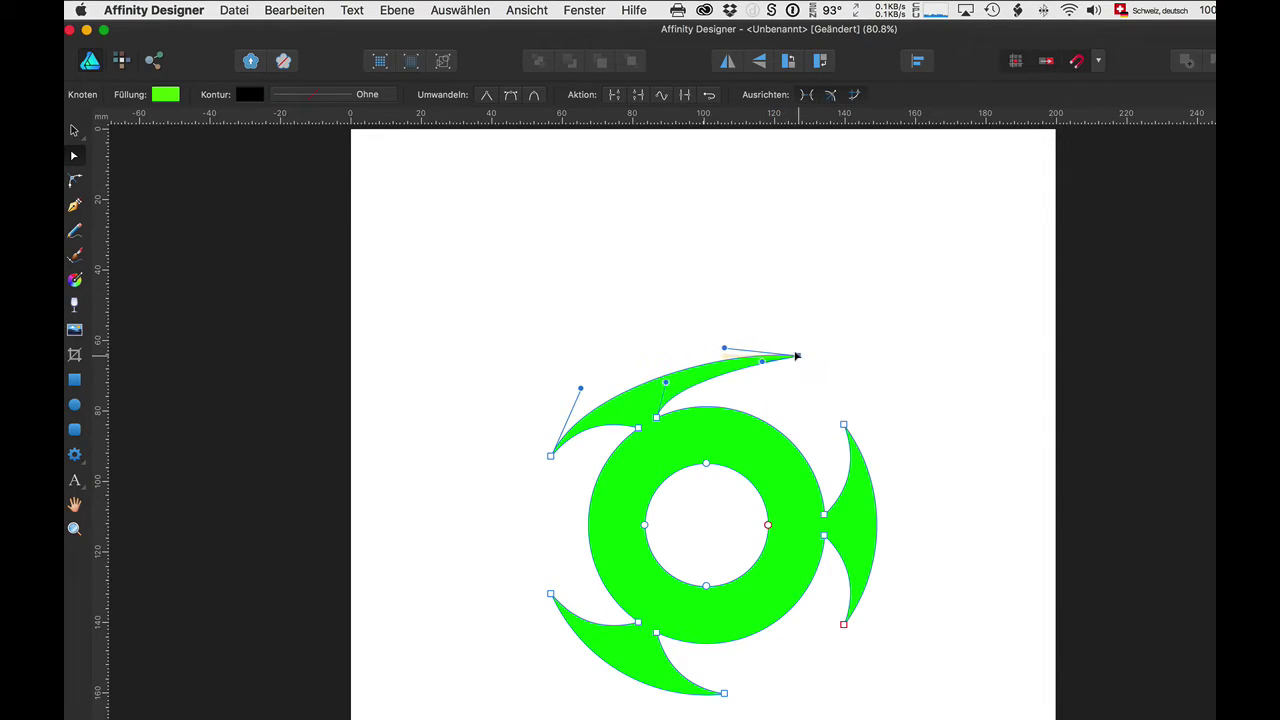
left_click_drag(797, 356, 840, 359)
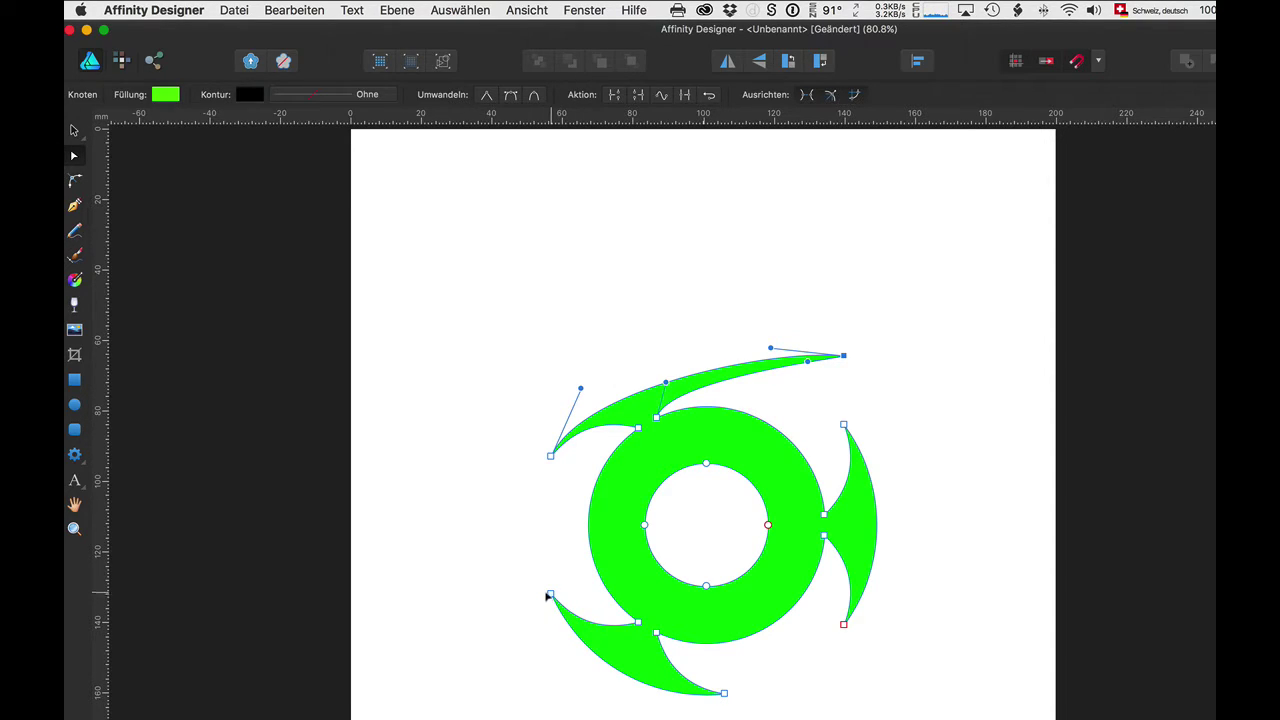
mouse_move(547, 596)
left_mouse_down()
mouse_move(498, 497)
mouse_move(504, 506)
left_mouse_up()
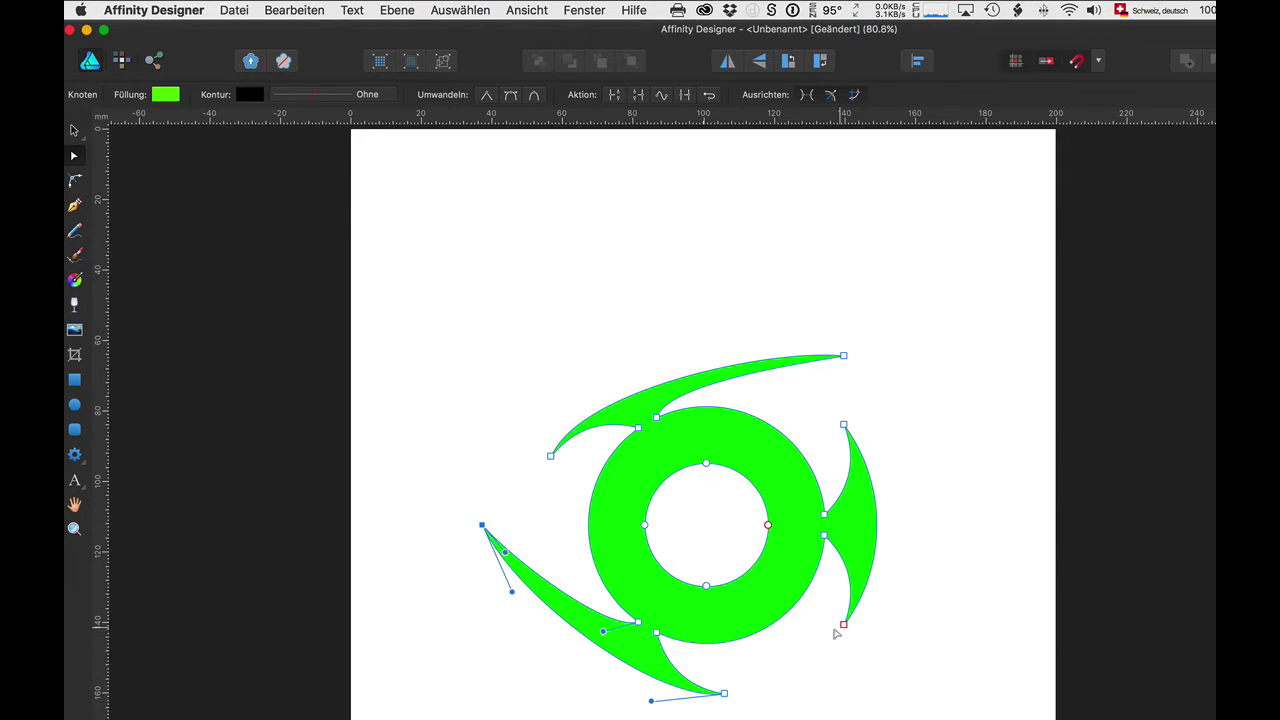
mouse_move(838, 634)
left_mouse_down()
mouse_move(809, 653)
mouse_move(782, 705)
left_mouse_up()
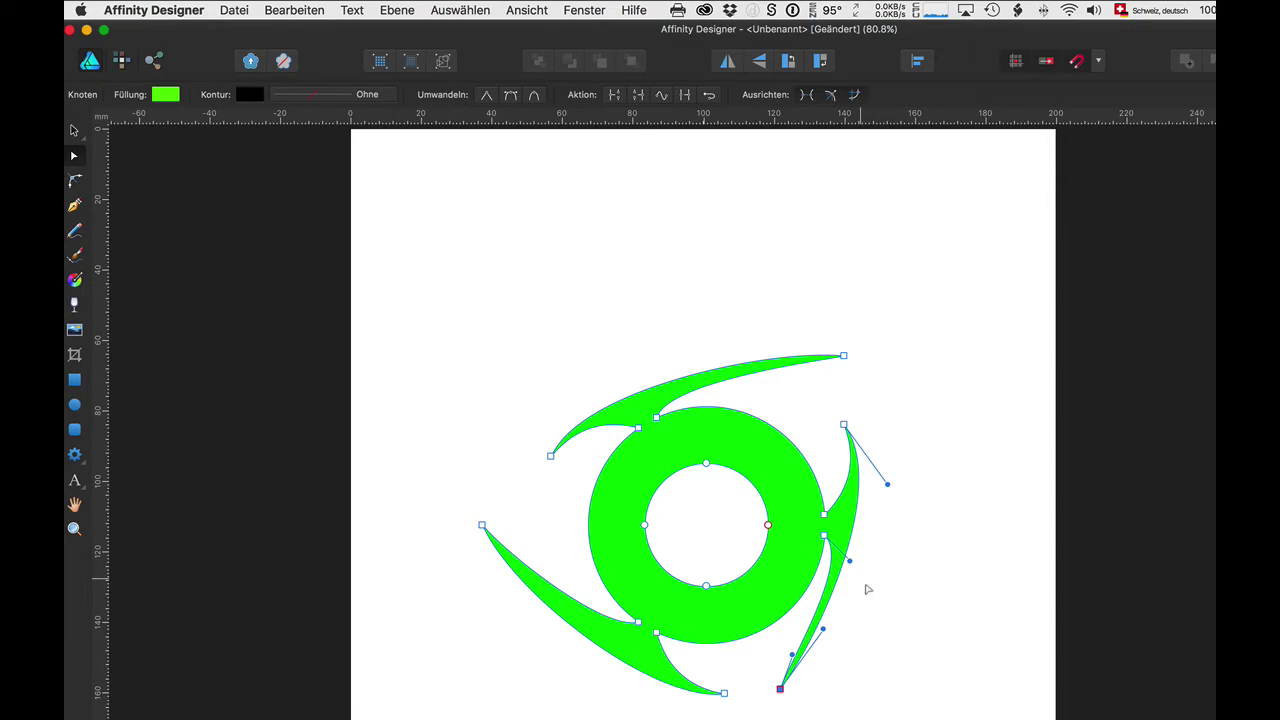
left_click(879, 589)
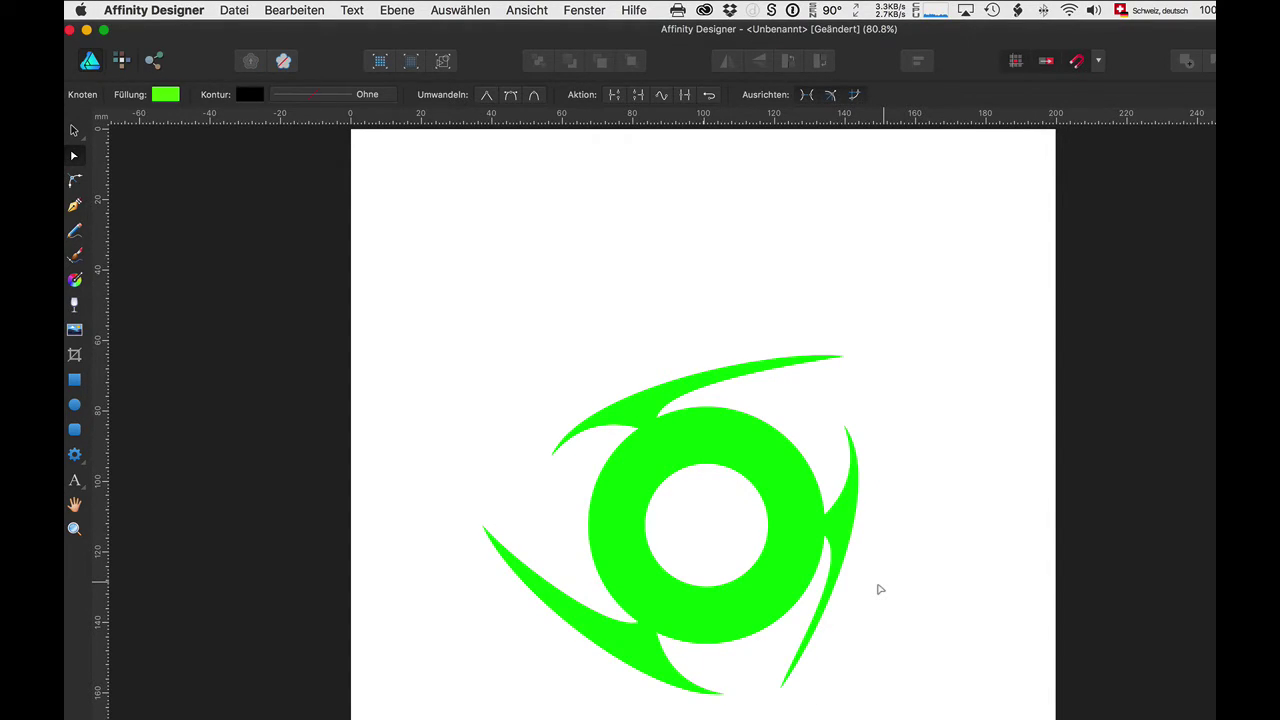
Step: Pull the centre hole's top node down to form a crescent cutout
left_click(700, 479)
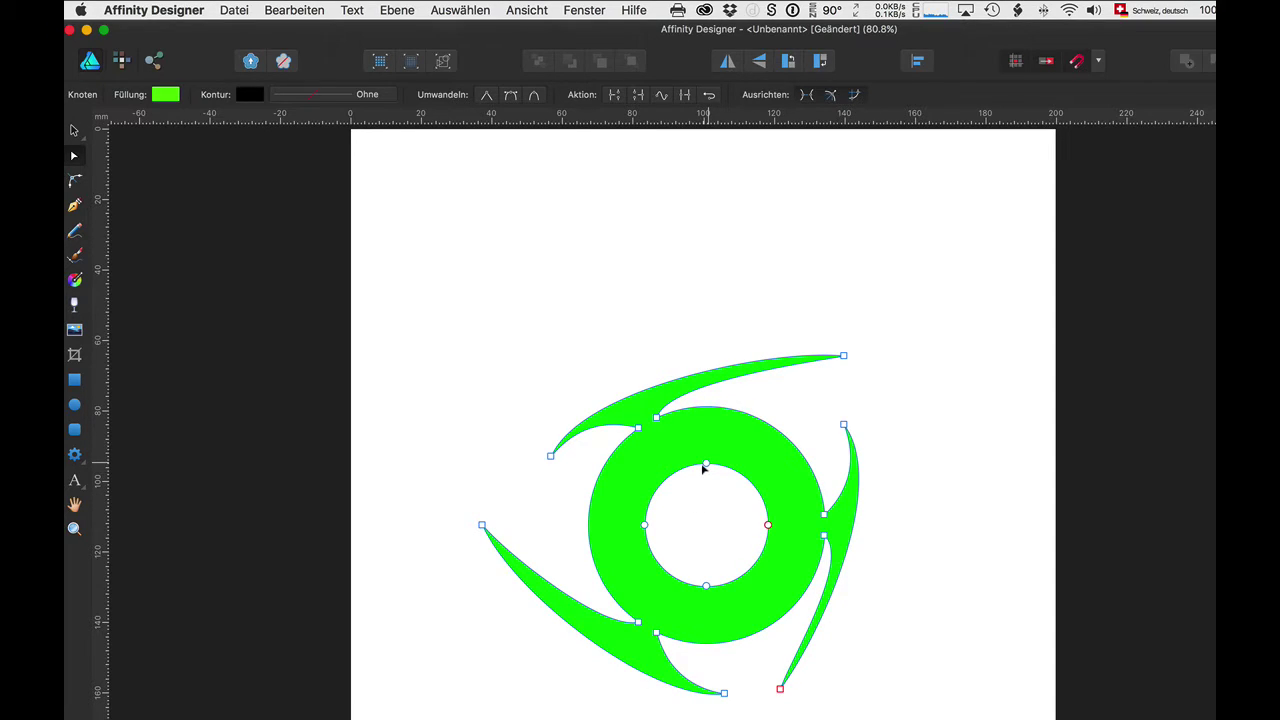
left_click_drag(705, 465, 707, 571)
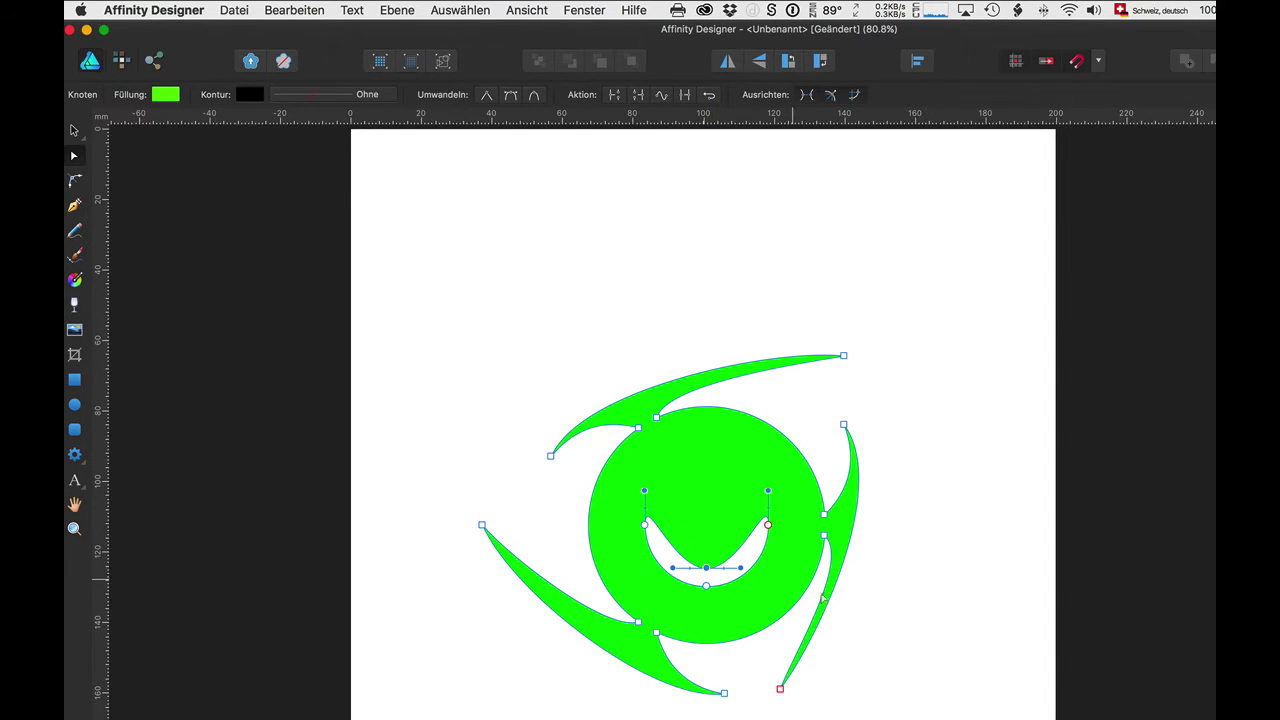
left_click(891, 651)
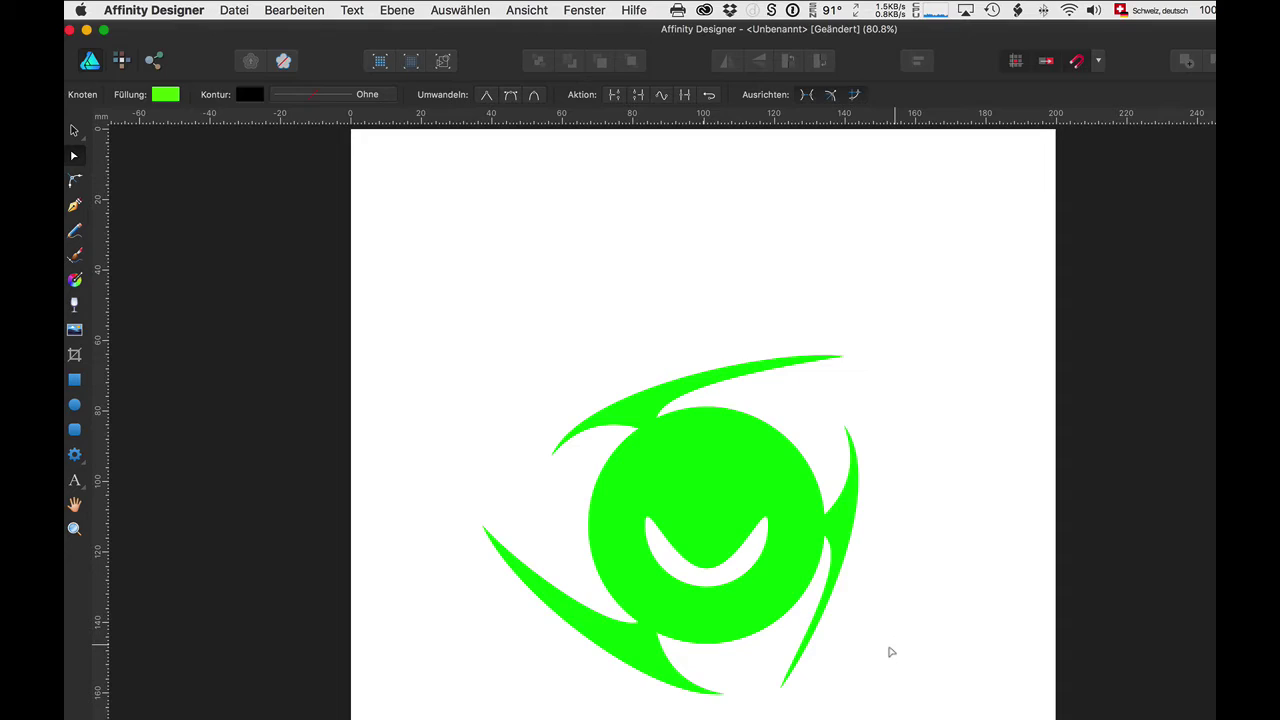